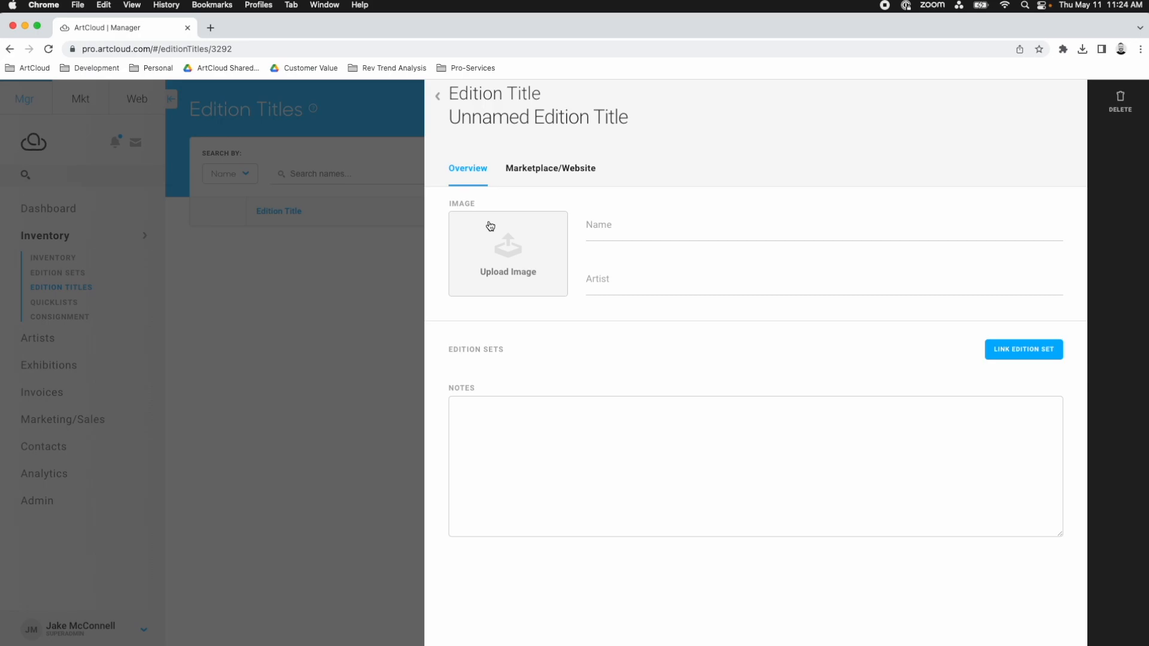
Name the new edition title "The Neon Motel Pool" and assign its artist
left_click(644, 227)
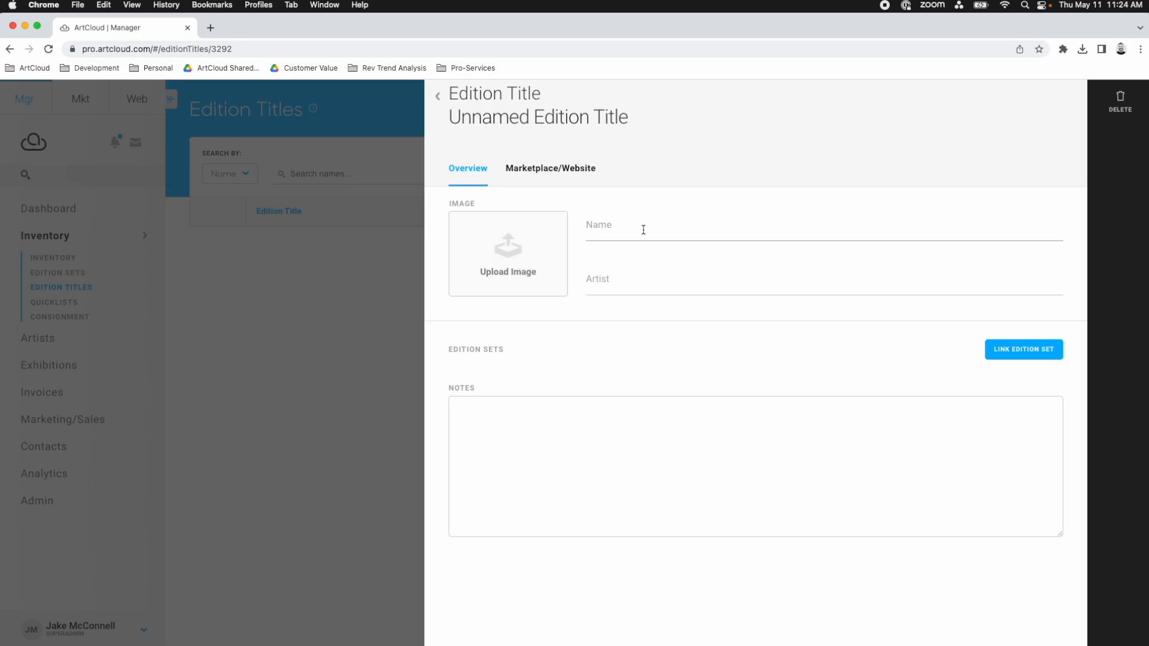
type("The Ne")
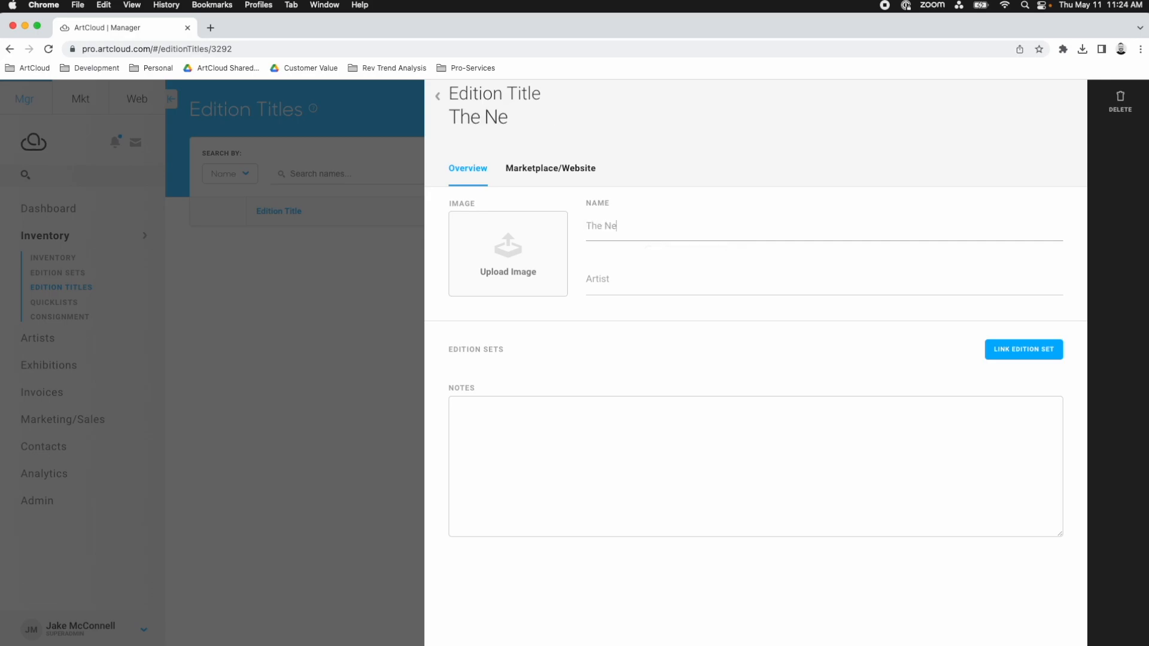
type("on Motel Pool")
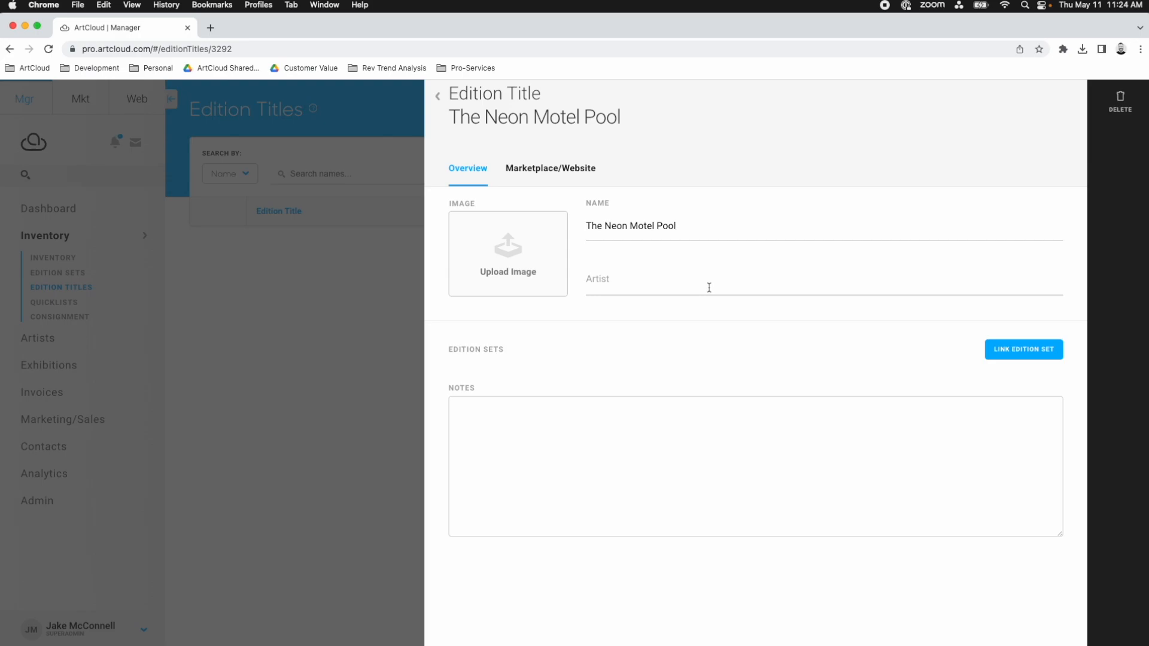
left_click(710, 288)
left_click(646, 319)
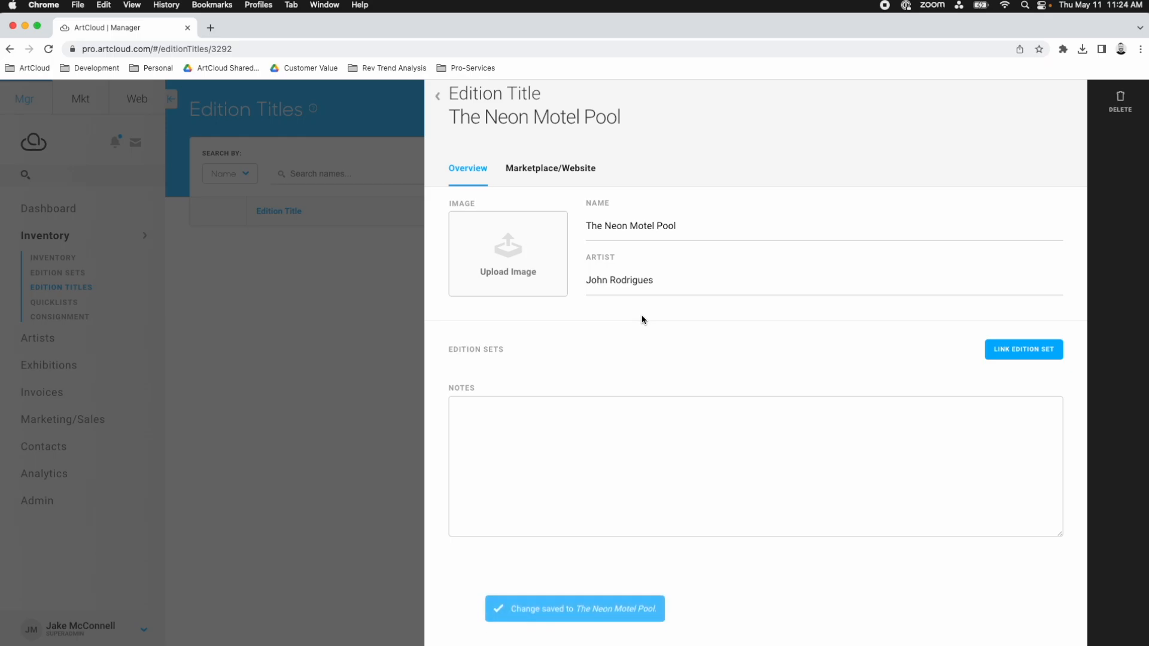
Link all six Giclée, Lithograph and Risograph edition sets, large and small, to The Neon Motel Pool edition title
left_click(1020, 353)
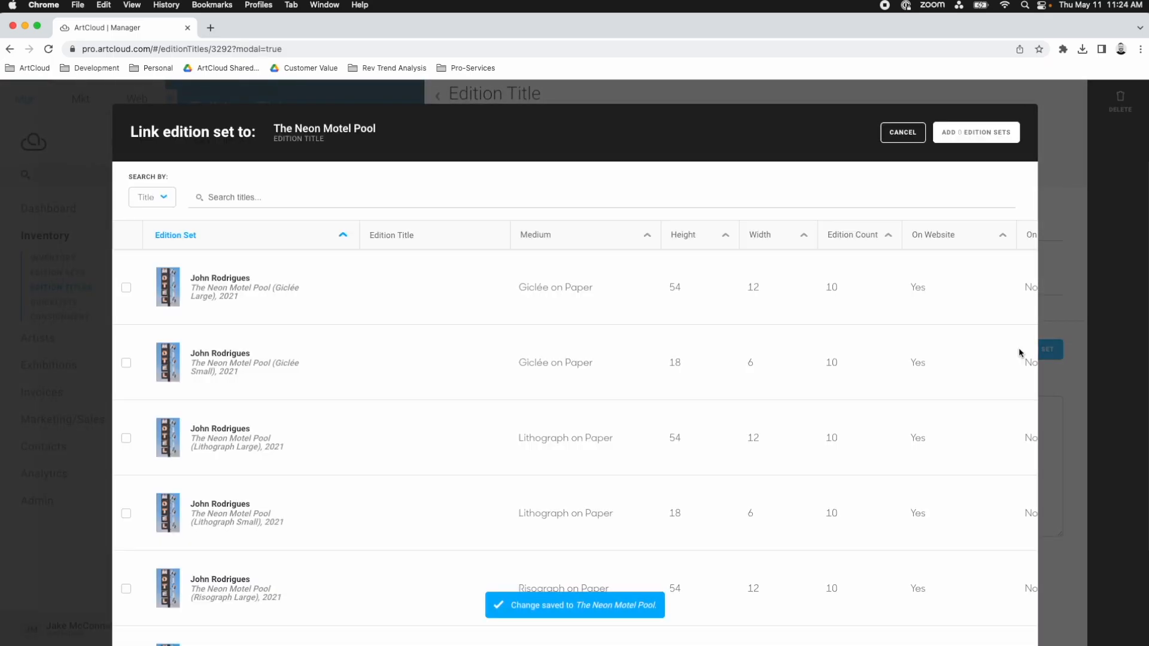
left_click(125, 291)
left_click(126, 364)
scroll(129, 353, "down", 3)
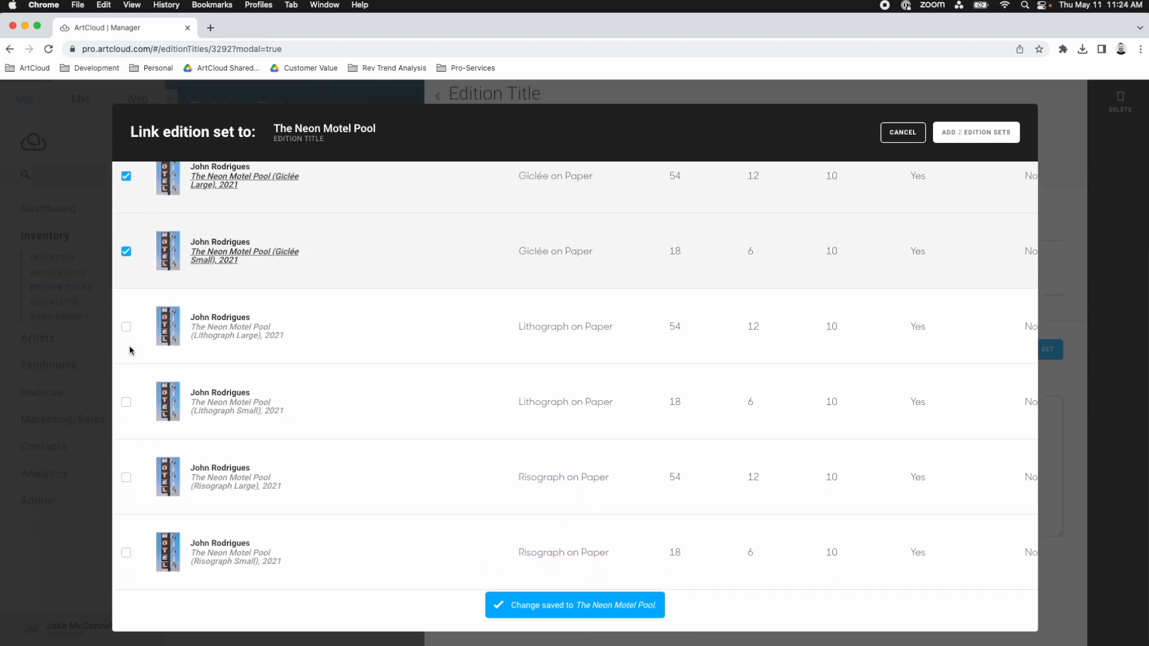
left_click(126, 323)
left_click(127, 399)
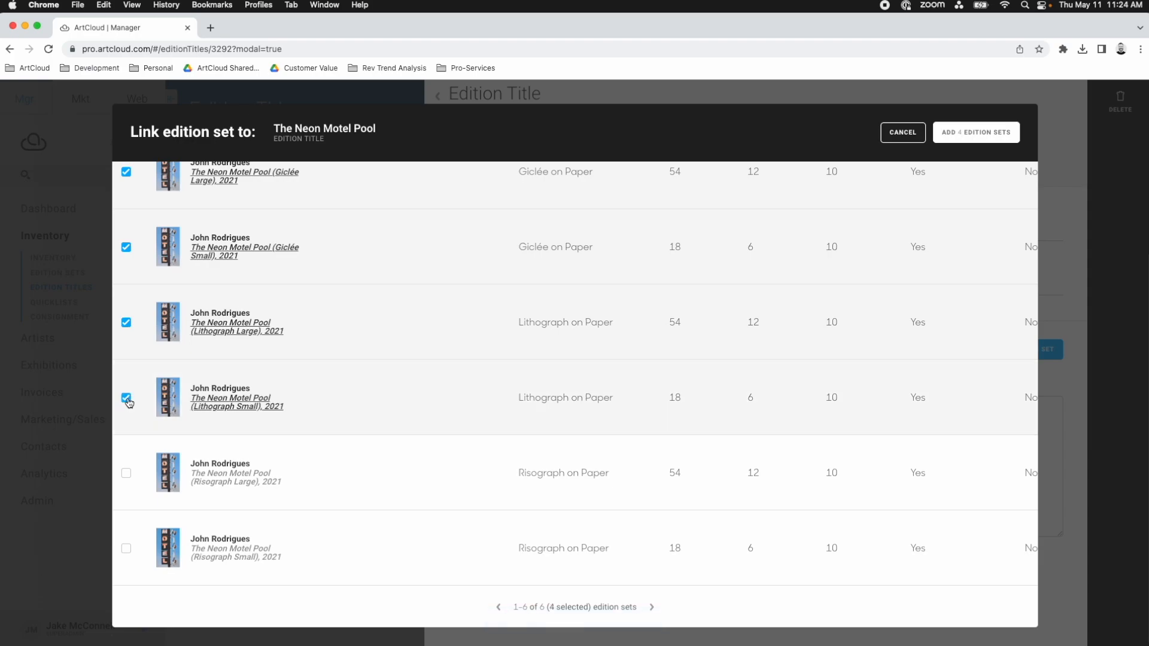
left_click(126, 474)
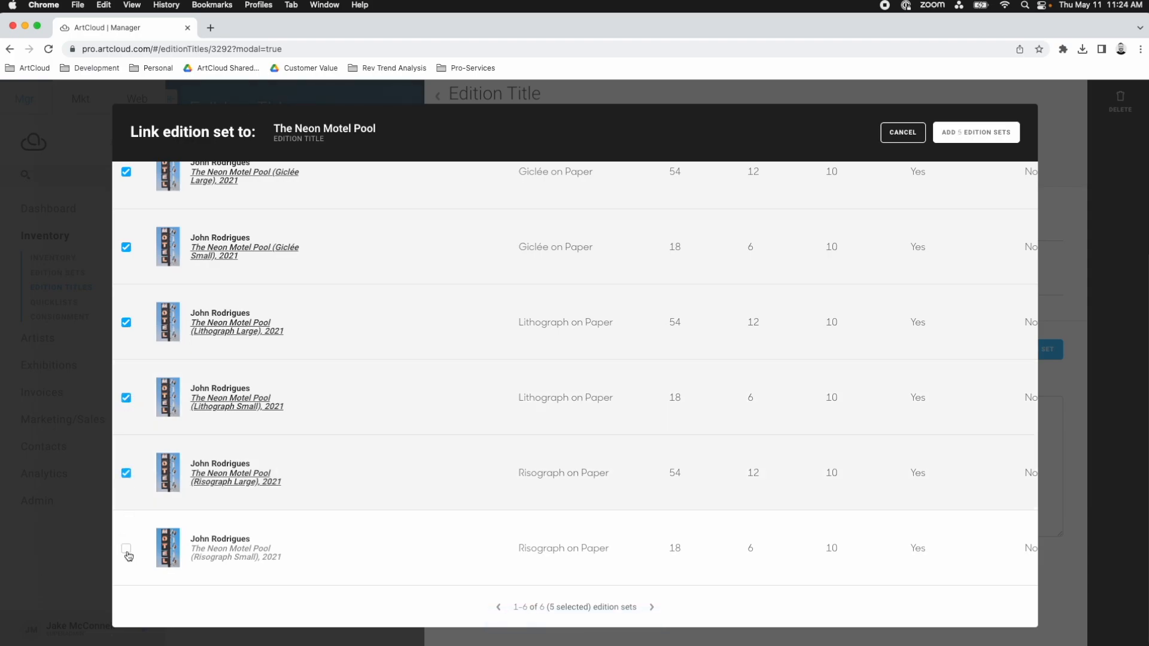
left_click(126, 549)
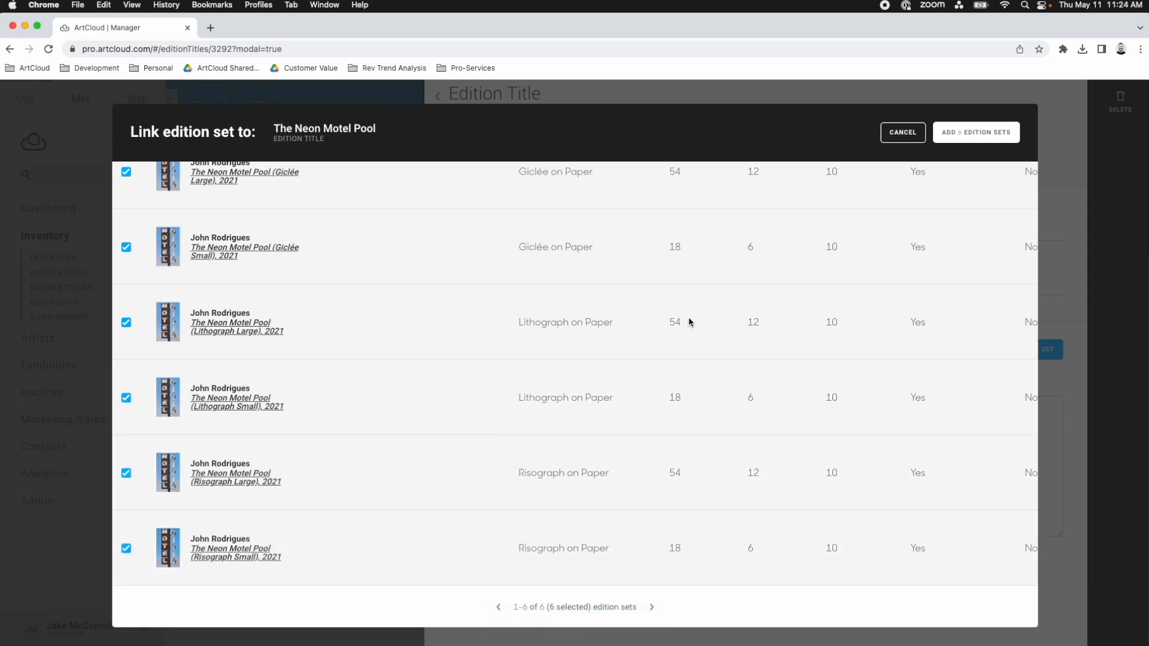
left_click(974, 144)
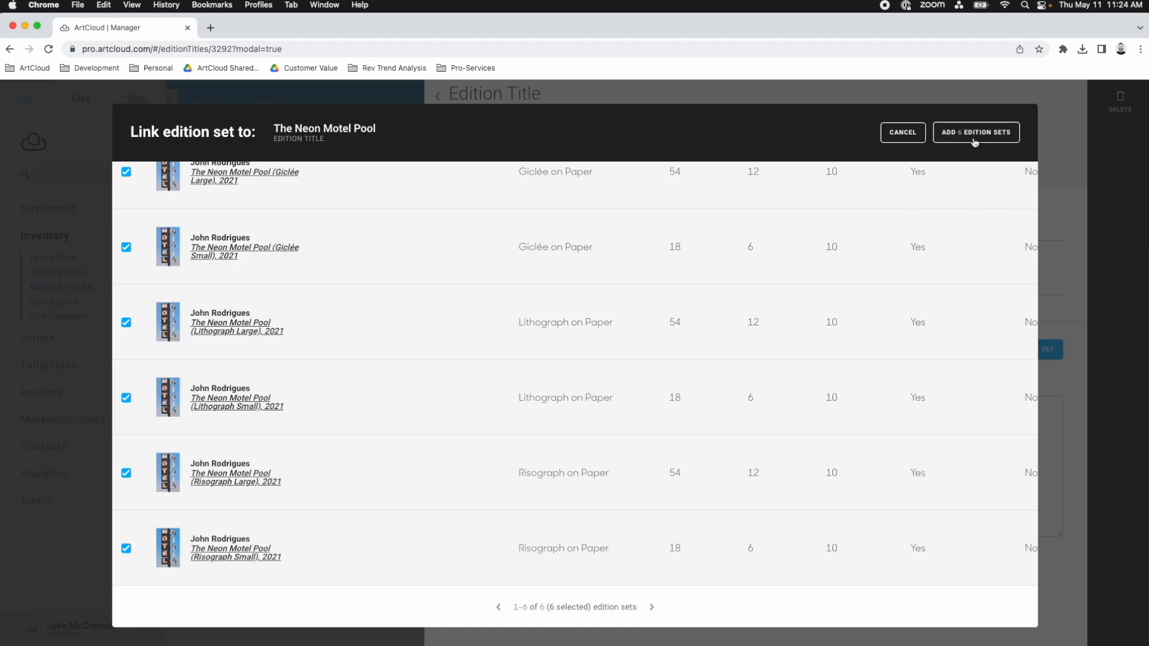
left_click(976, 140)
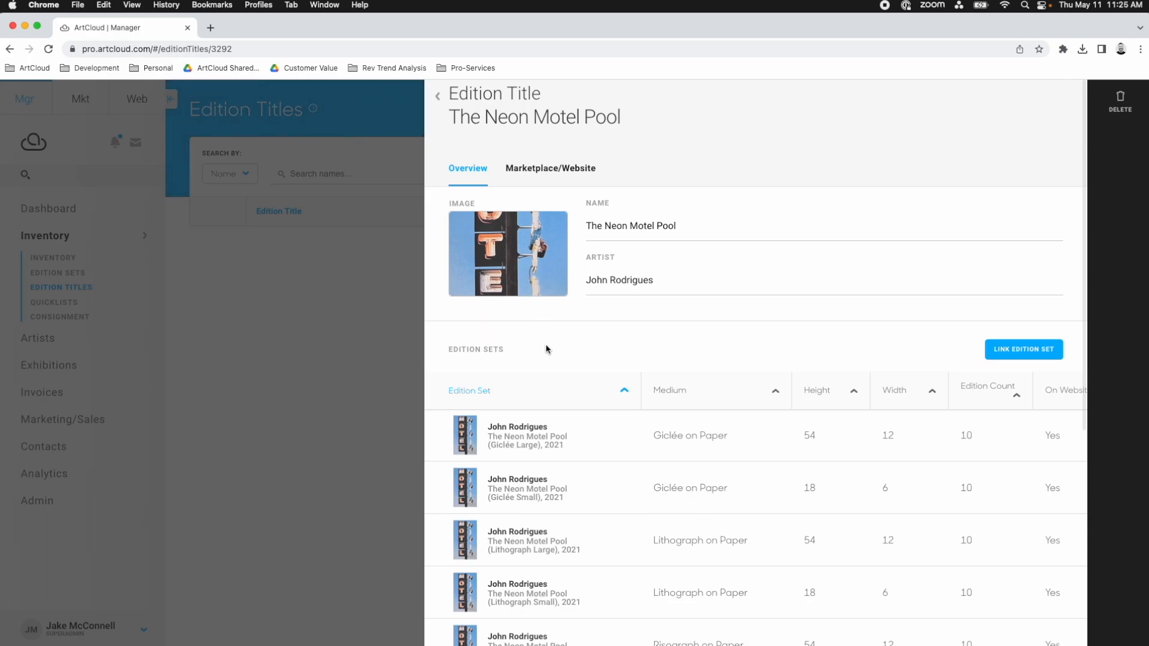
Review the linked edition sets and enable showing The Neon Motel Pool edition title on the website
scroll(548, 349, "down", 5)
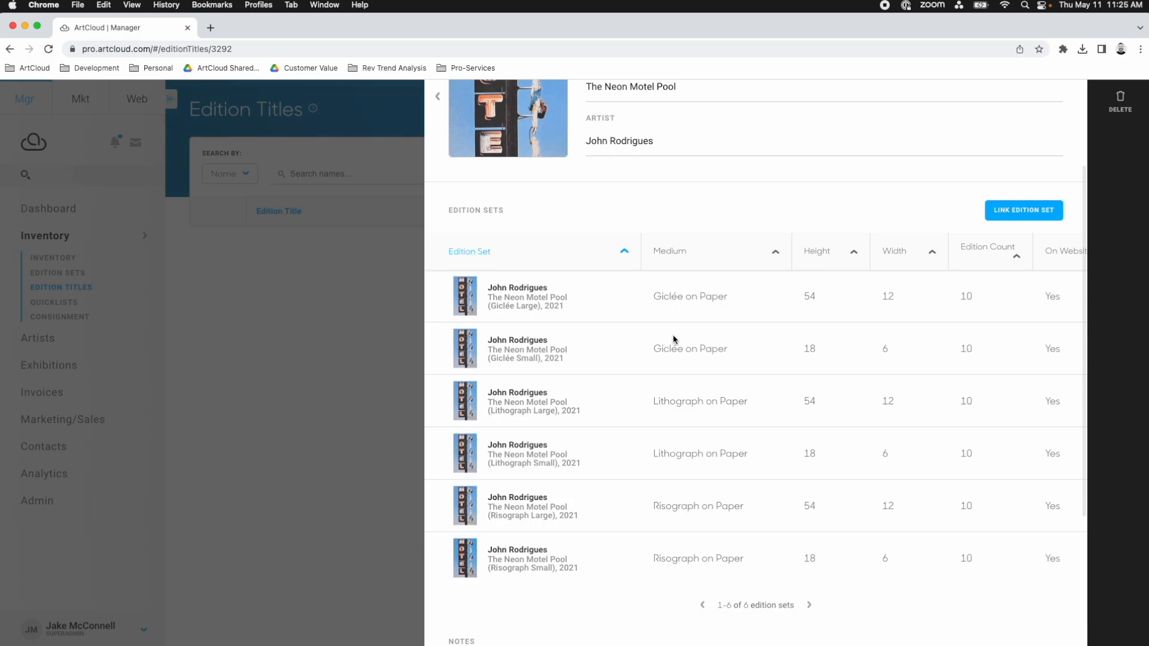
scroll(673, 336, "up", 3)
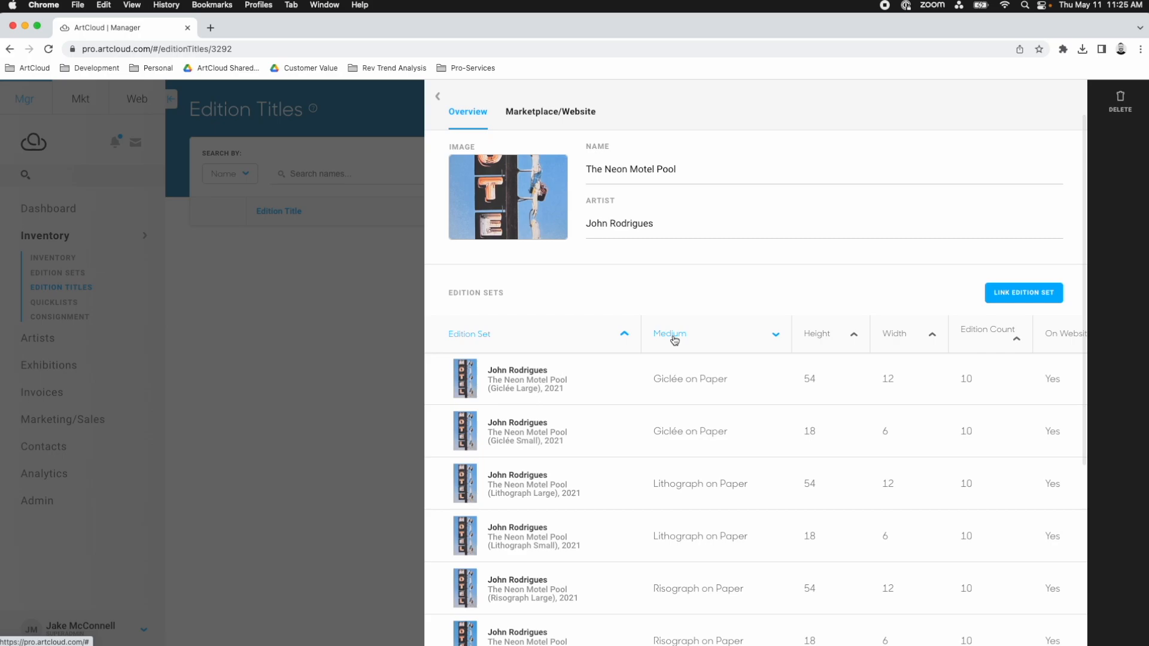
left_click(565, 118)
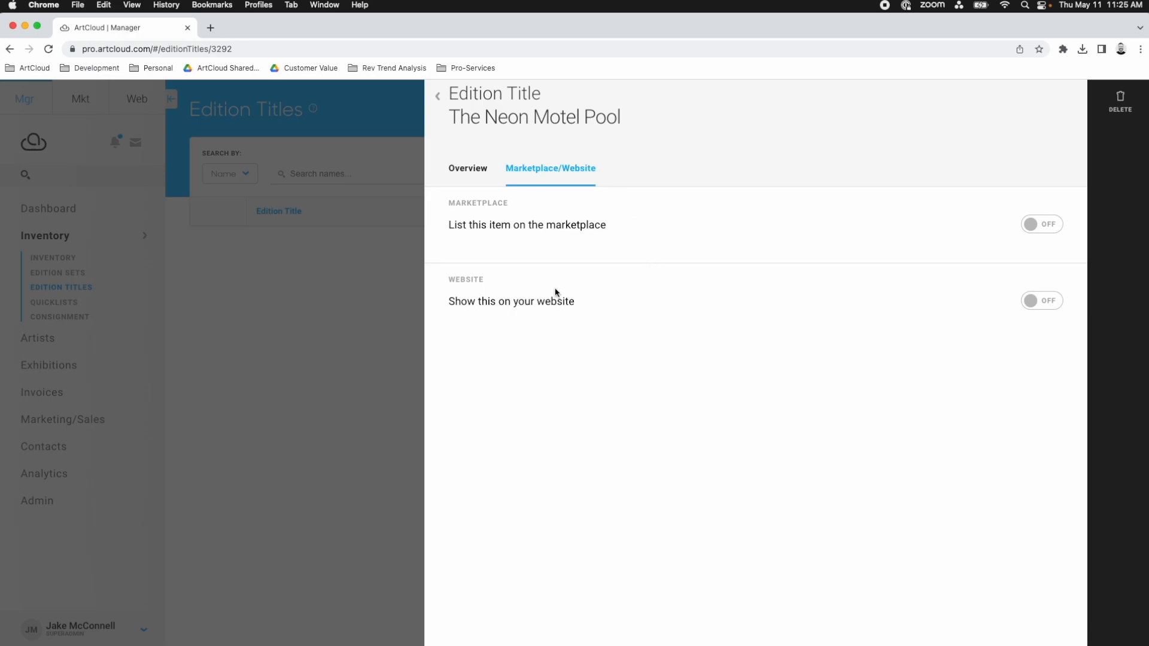
left_click(1041, 303)
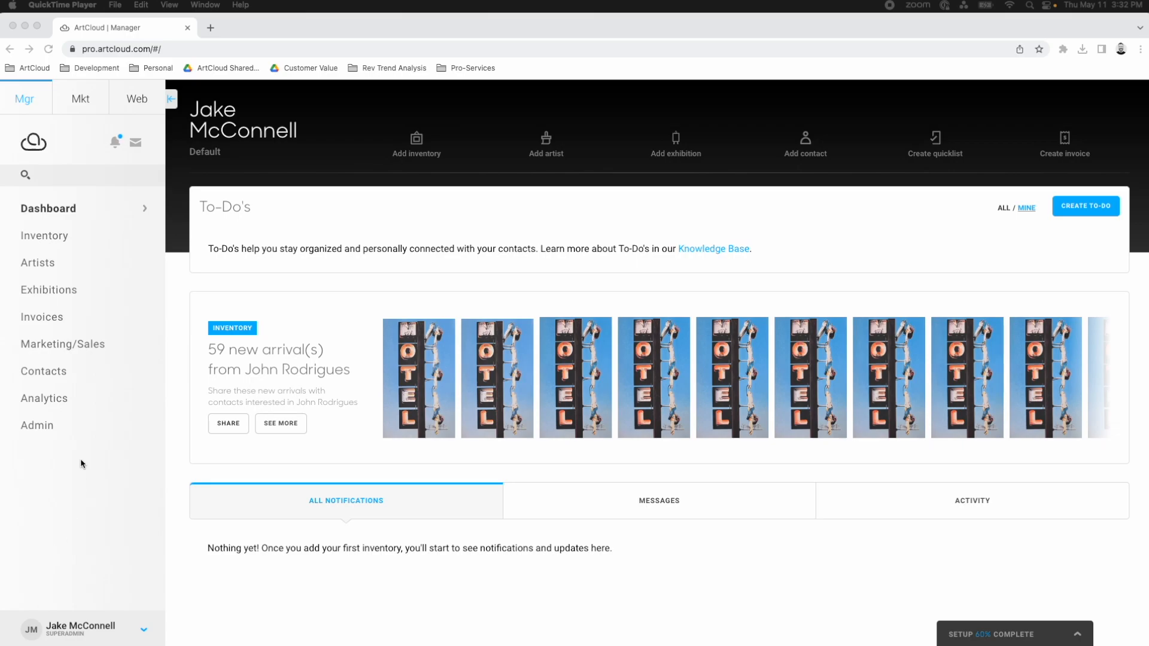
Browse the full inventory list and open the record for The Neon Motel Pool (Lithograph Small) edition 10/10
left_click(63, 237)
left_click(62, 237)
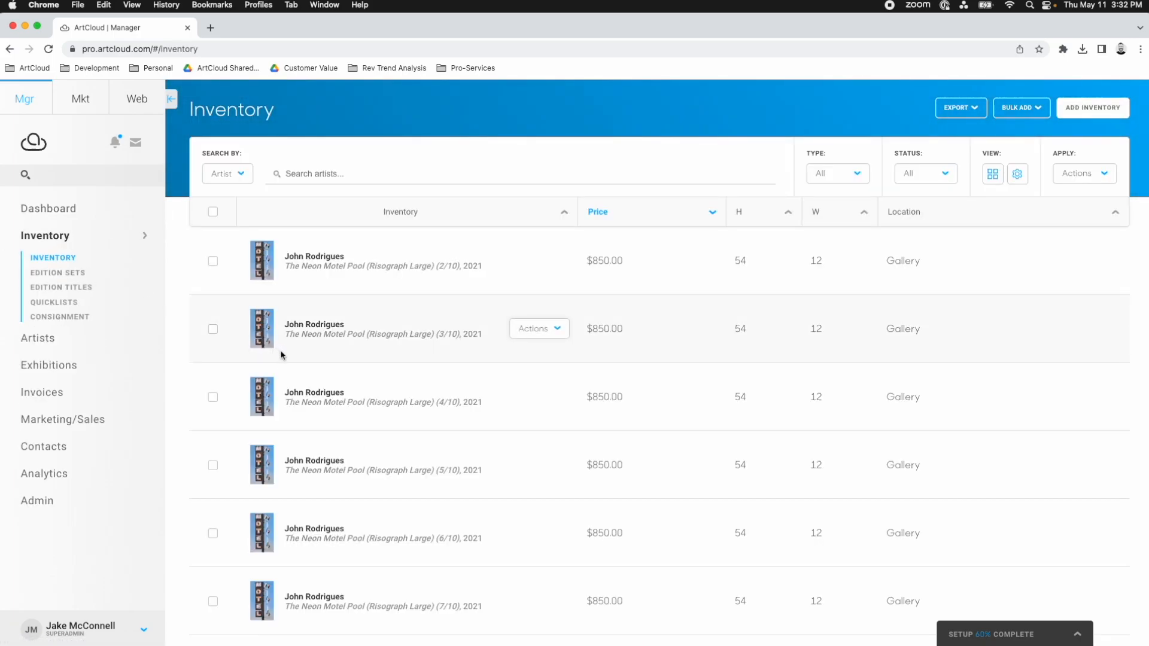
scroll(356, 574, "down", 1)
scroll(357, 574, "down", 20)
scroll(356, 574, "down", 2)
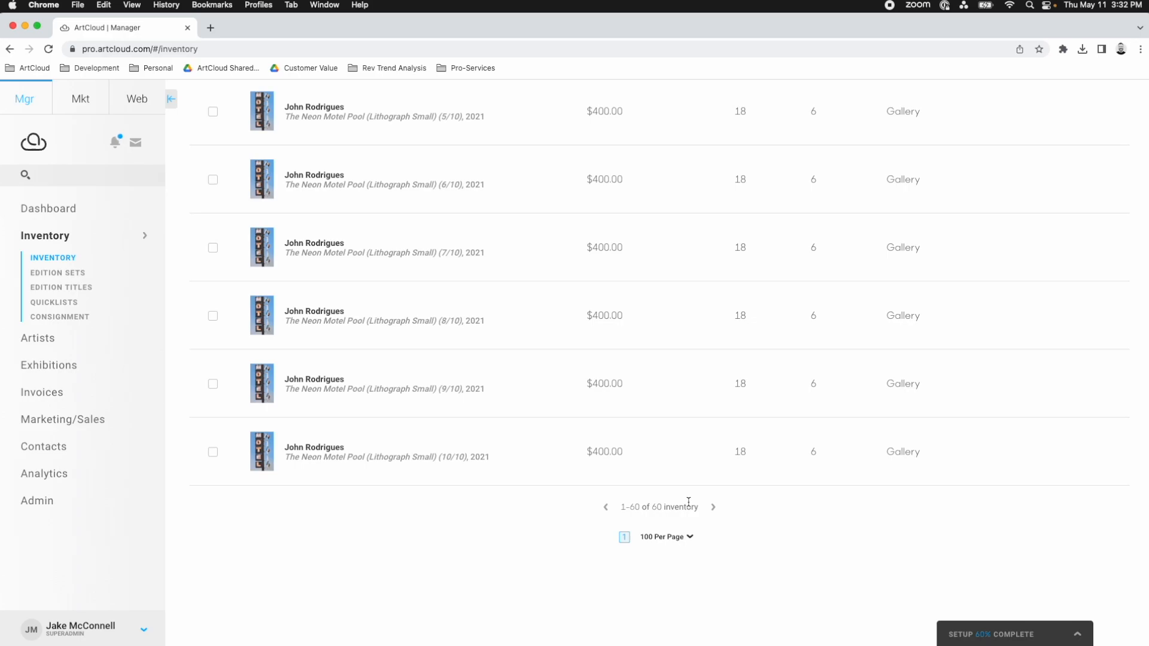
left_click(327, 455)
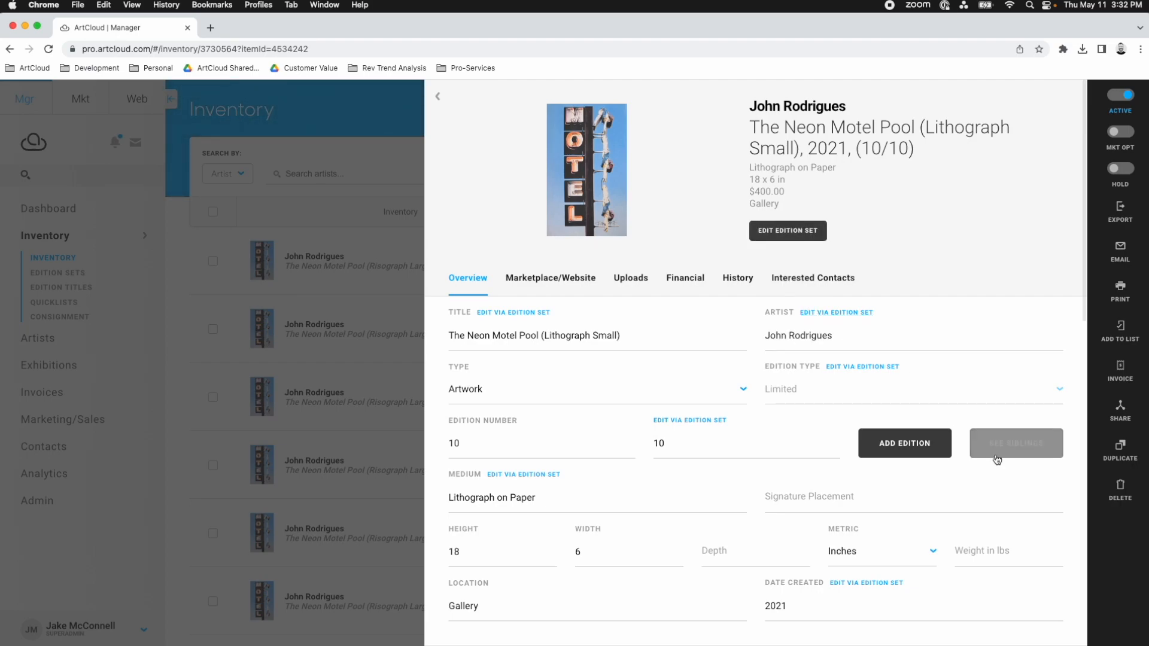
Examine the sibling editions of The Neon Motel Pool (Lithograph Small) and return to the inventory list
left_click(1029, 450)
scroll(706, 428, "down", 1)
scroll(705, 428, "down", 3)
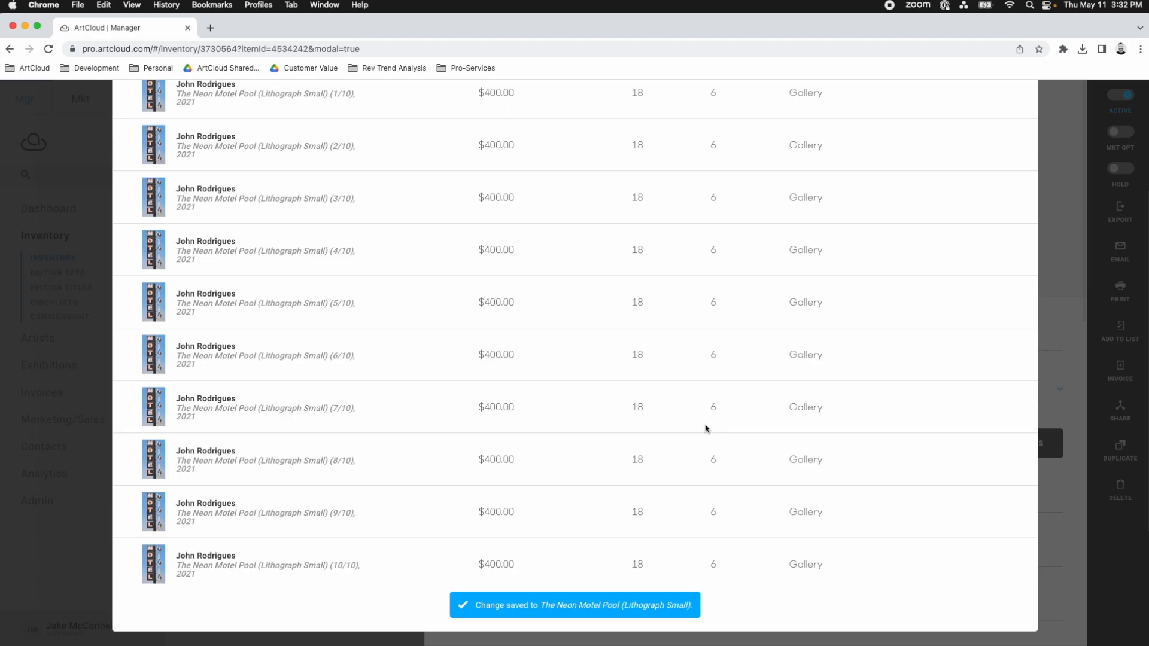
scroll(706, 428, "up", 3)
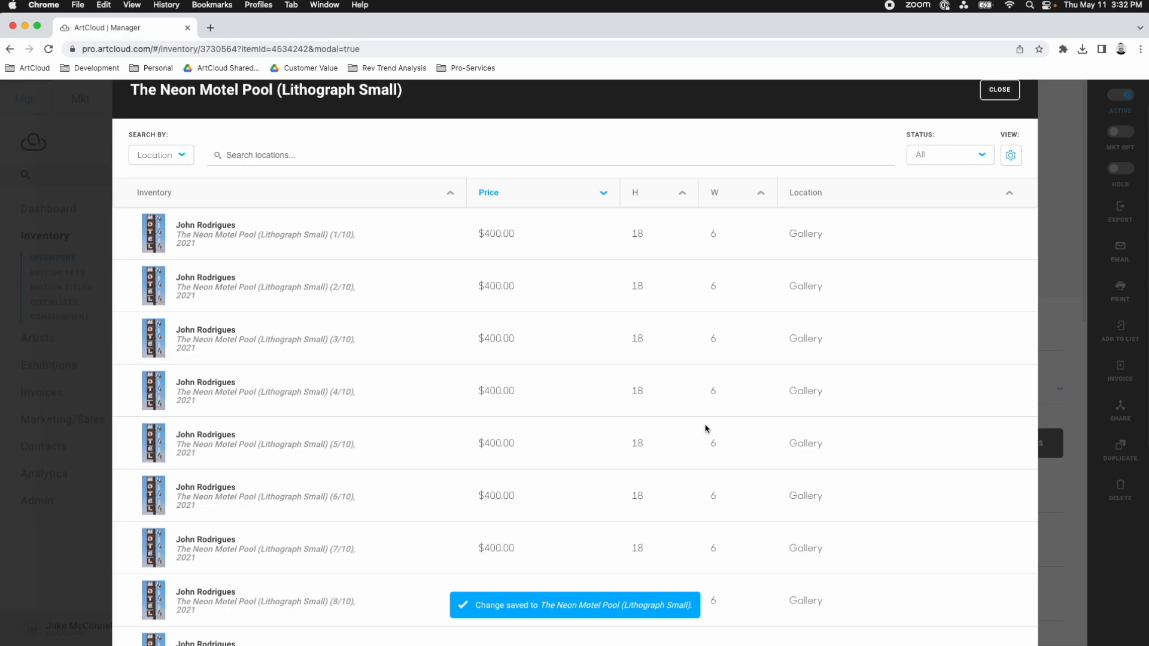
left_click(1000, 90)
left_click(438, 97)
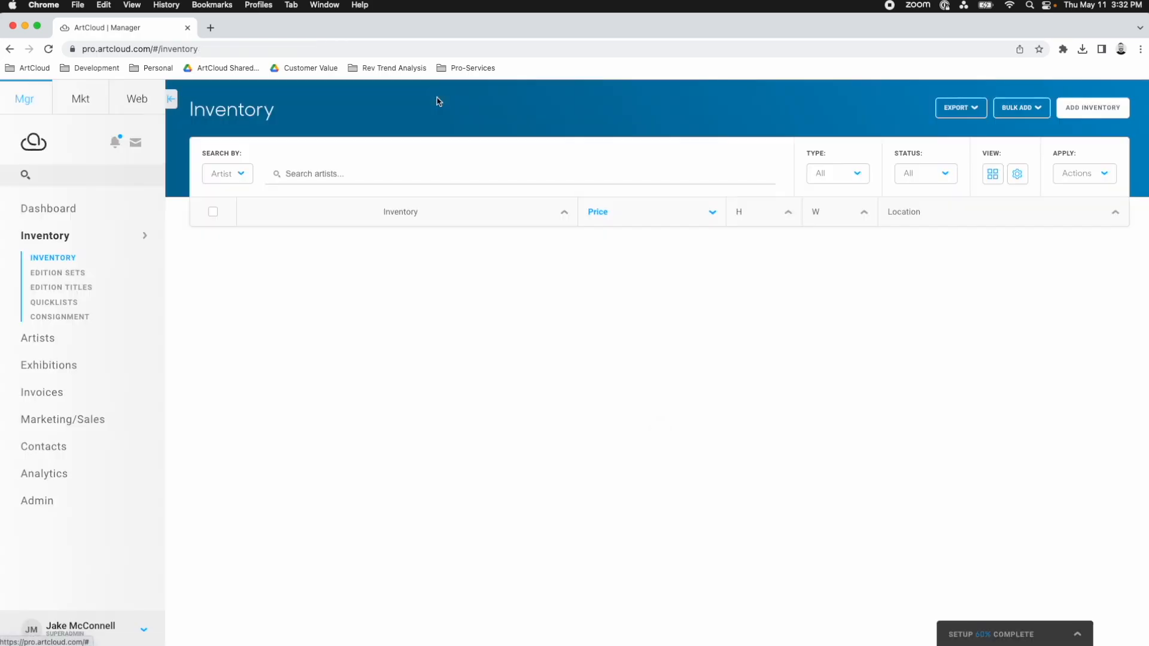
Review the list of edition sets and the list of edition titles for The Neon Motel Pool
left_click(73, 275)
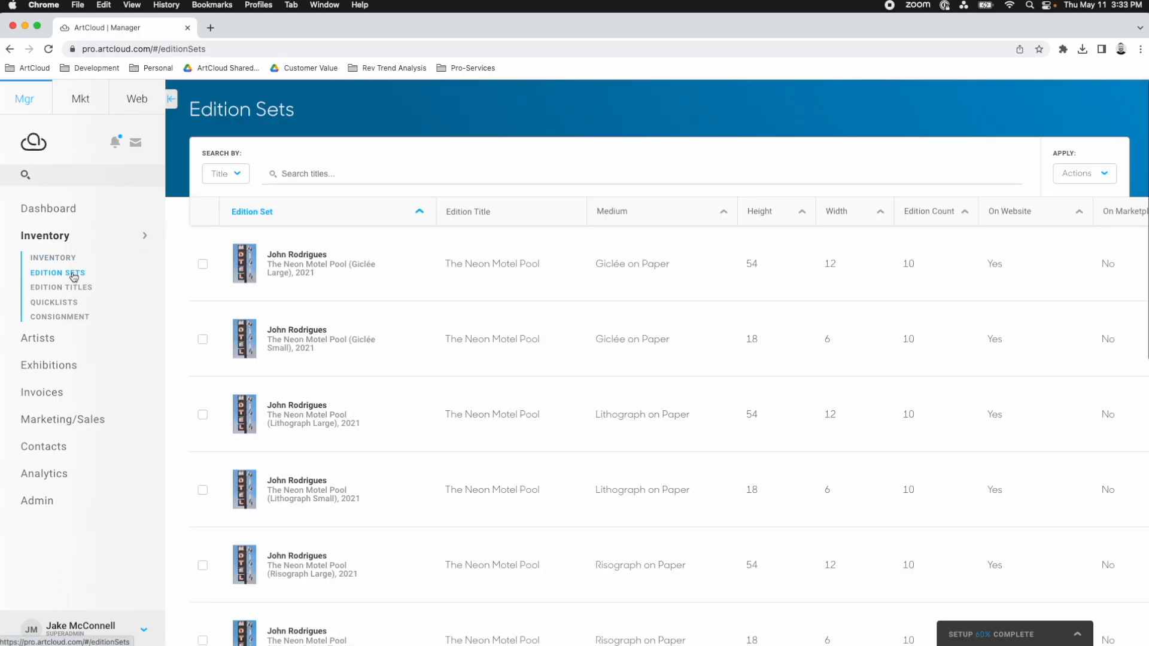
scroll(335, 257, "down", 3)
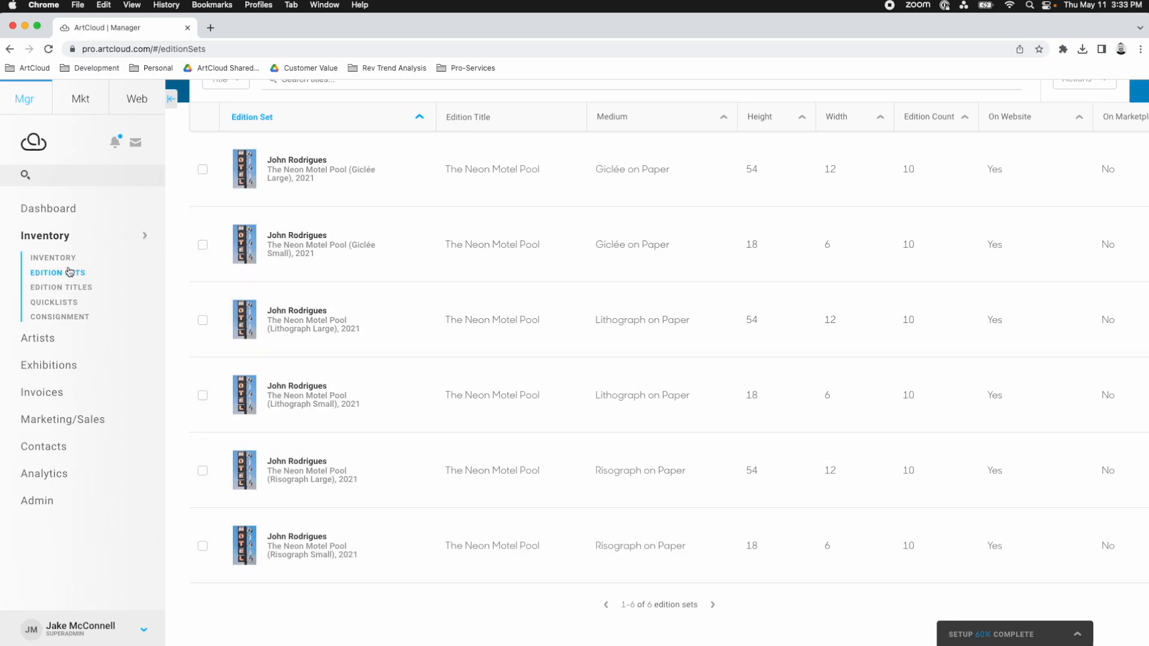
left_click(67, 292)
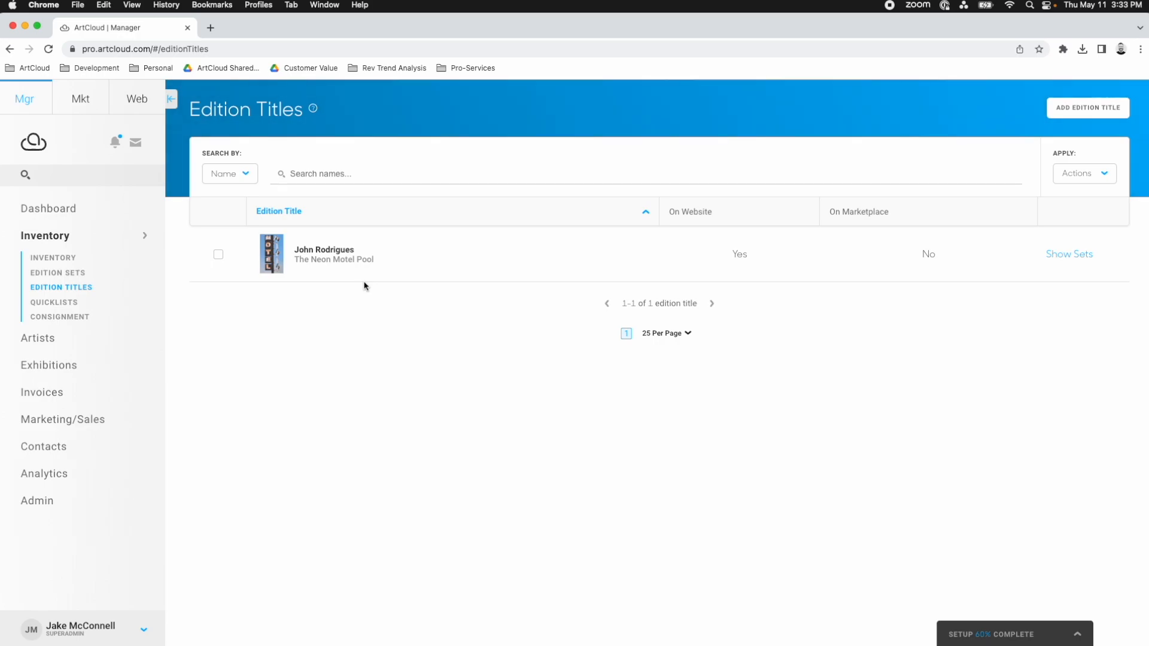
mouse_move(360, 274)
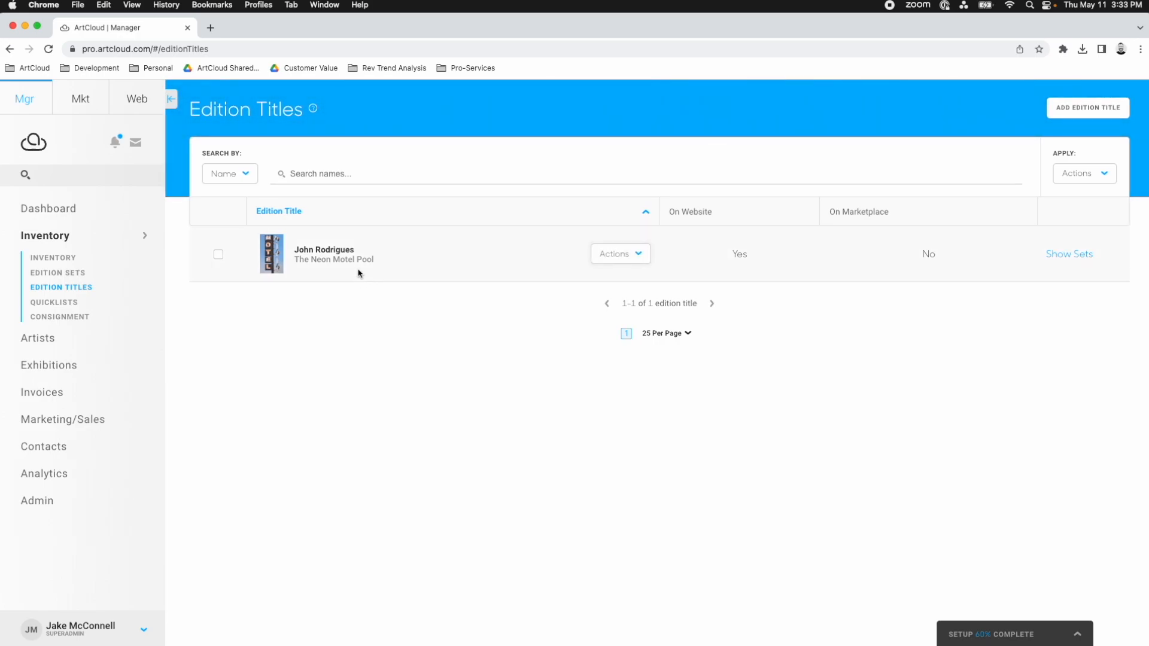